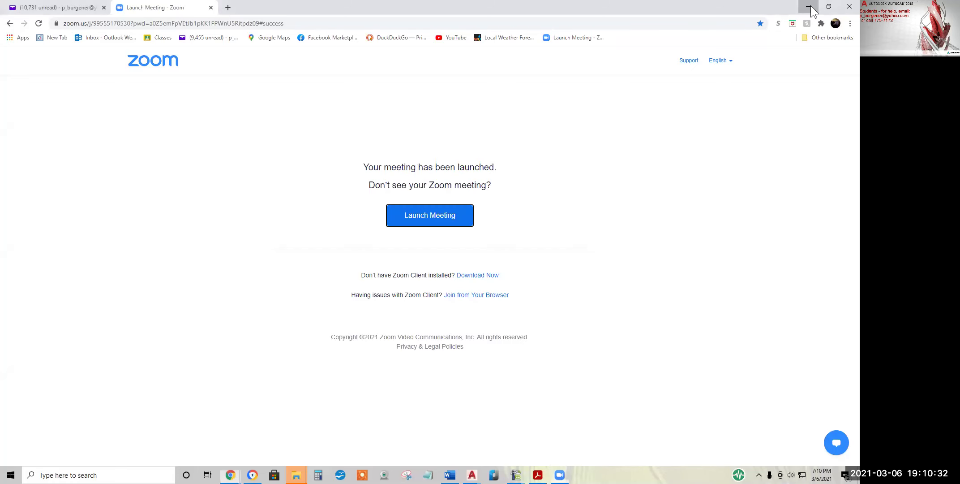
- Minimize the Zoom launch page in Chrome to reveal the AutoCAD drawing
left_click(810, 6)
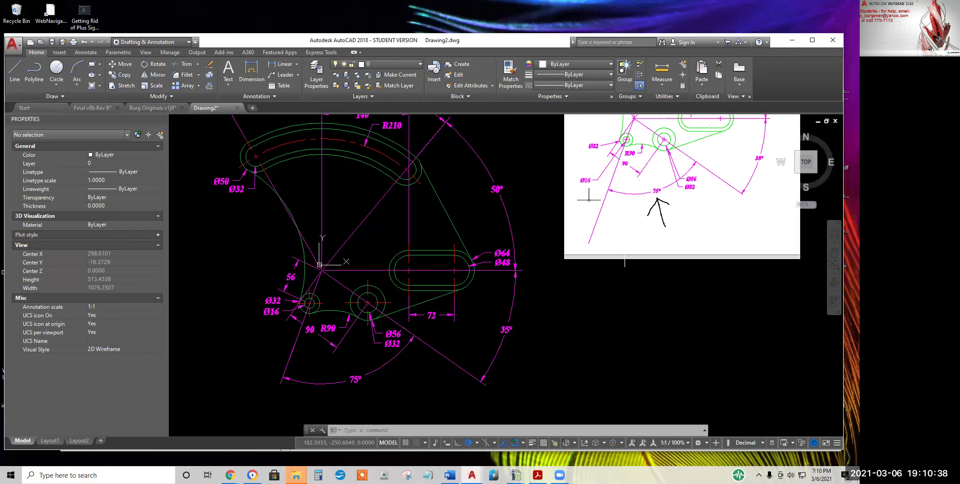
mouse_move(625, 239)
middle_mouse_down()
mouse_move(543, 300)
mouse_move(453, 337)
middle_mouse_up()
scroll(416, 295, "up", 2)
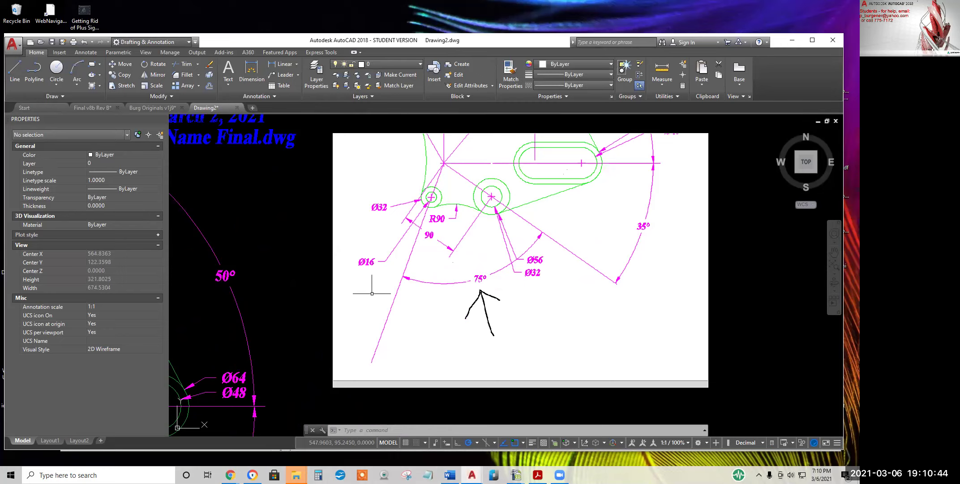
scroll(371, 293, "down", 4)
middle_click_drag(342, 328, 583, 264)
scroll(508, 311, "up", 4)
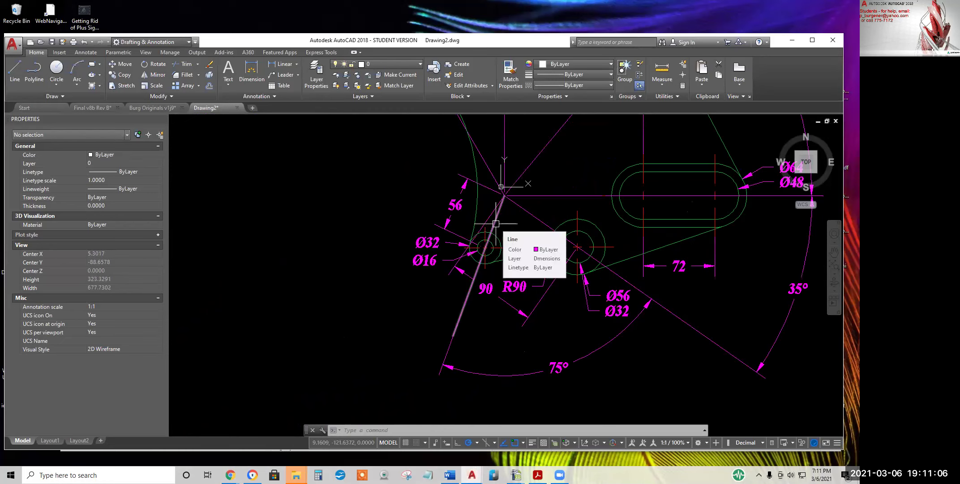
left_click(496, 223)
key("Delete")
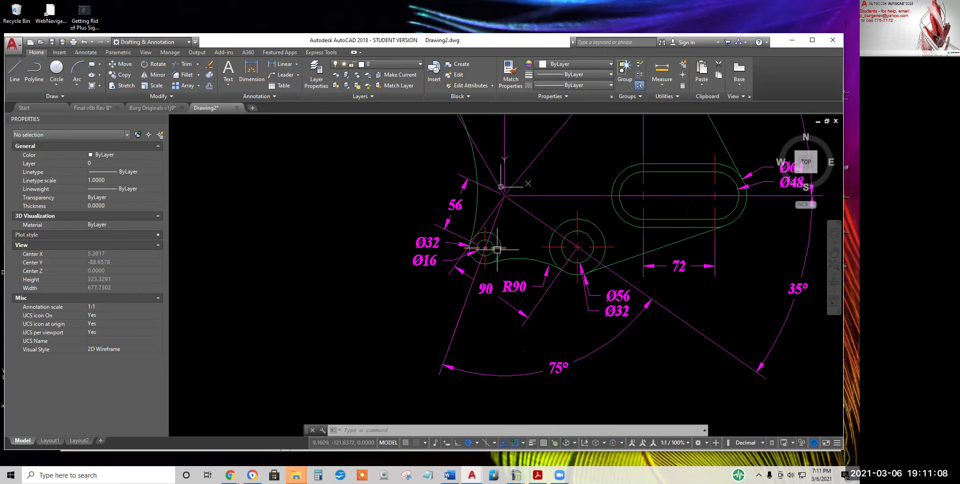
scroll(497, 249, "up", 2)
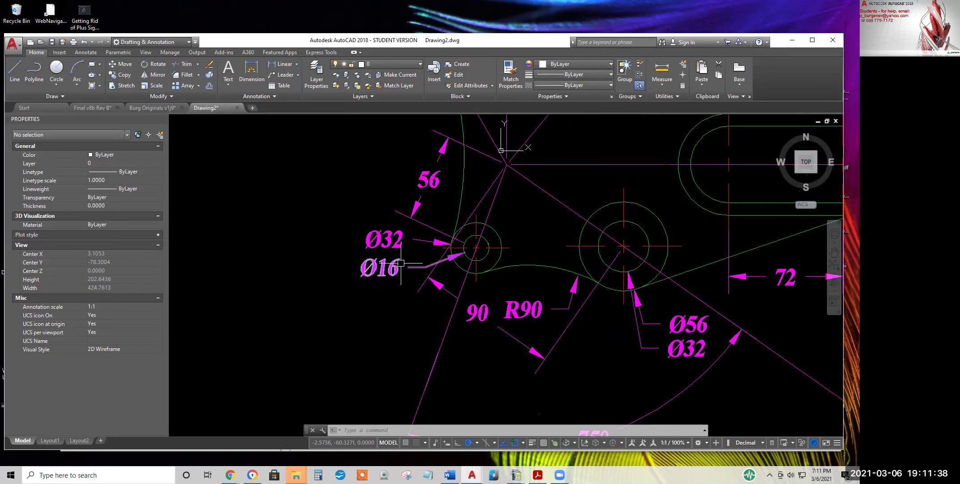
- Rotate the Ø32 and Ø16 circles and the spoke line 10° about the spoke's top endpoint
left_click(156, 64)
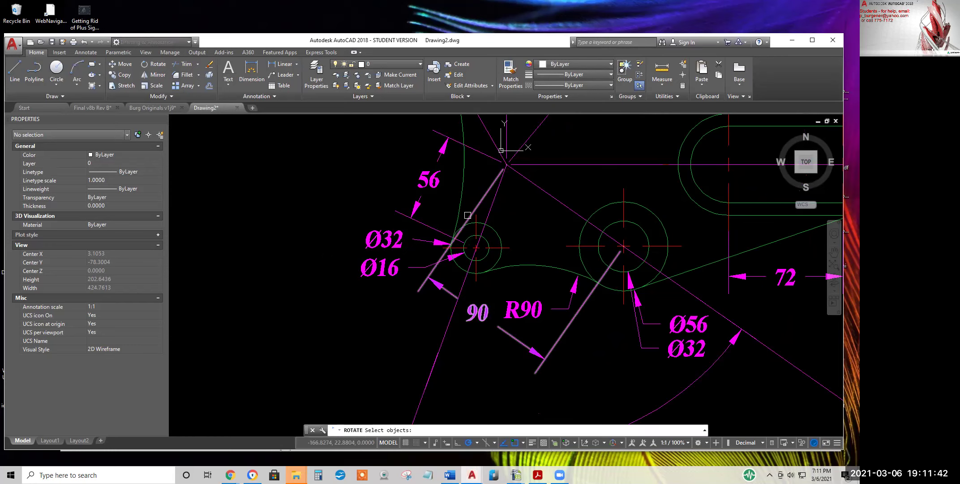
left_click(497, 232)
left_click(488, 240)
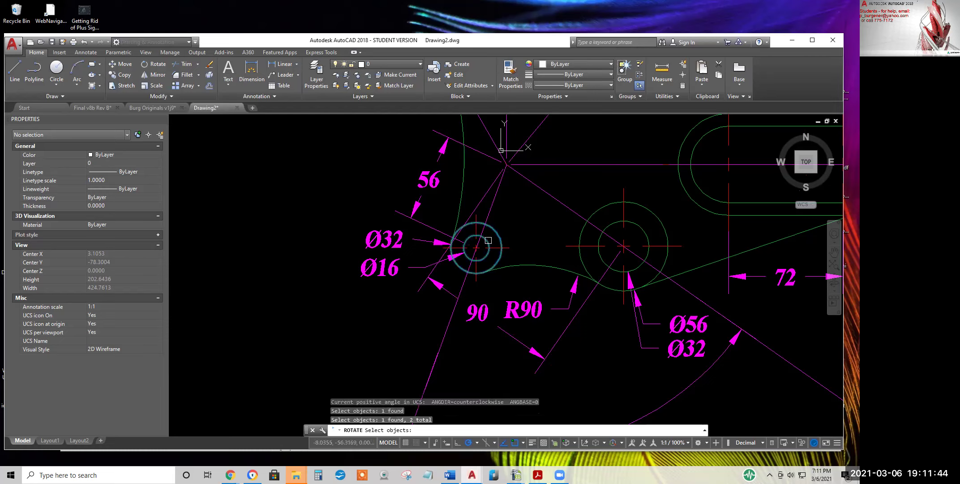
left_click(490, 212)
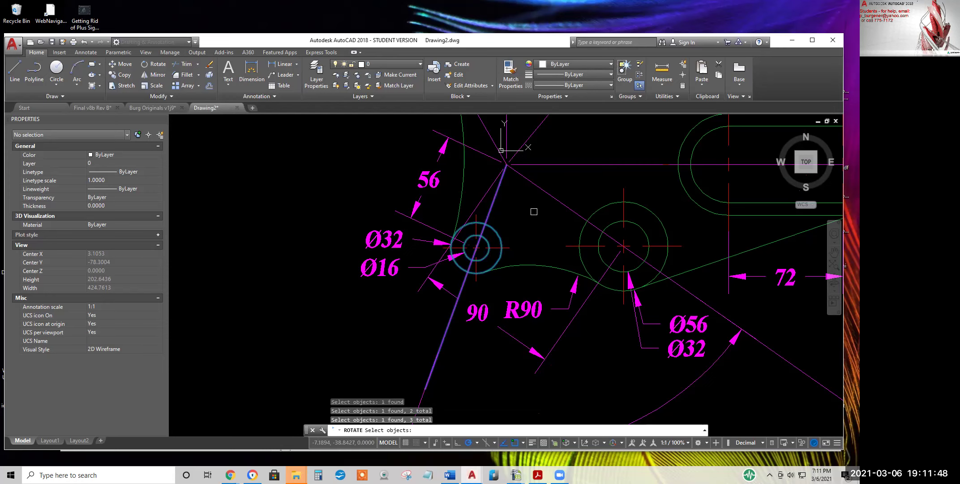
key("Return")
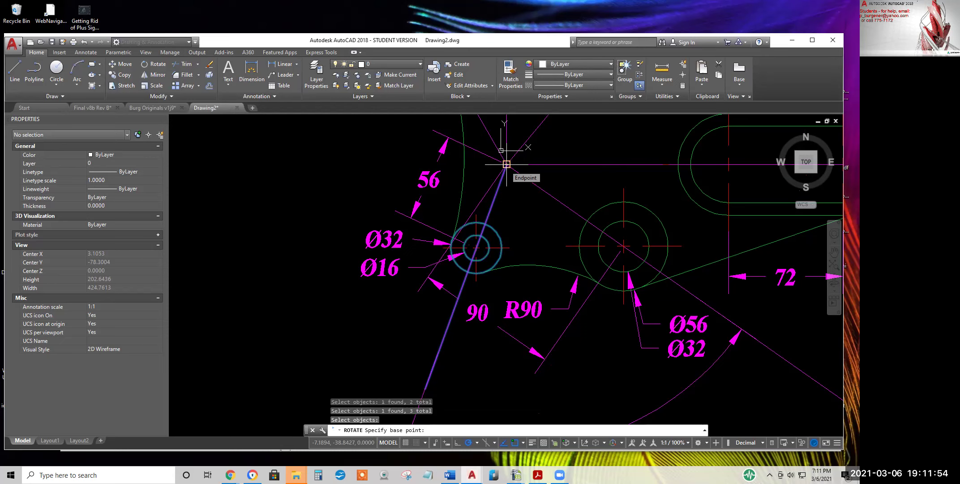
left_click(506, 164)
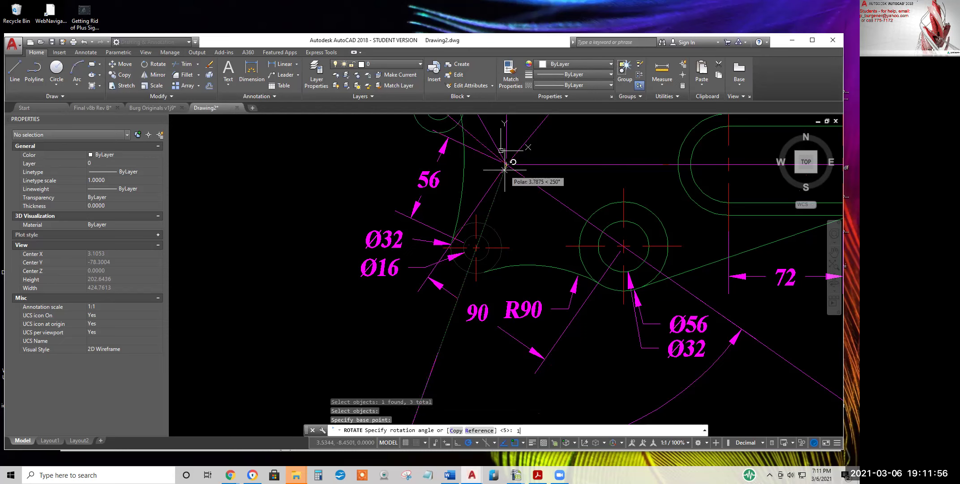
type("10")
key("Return")
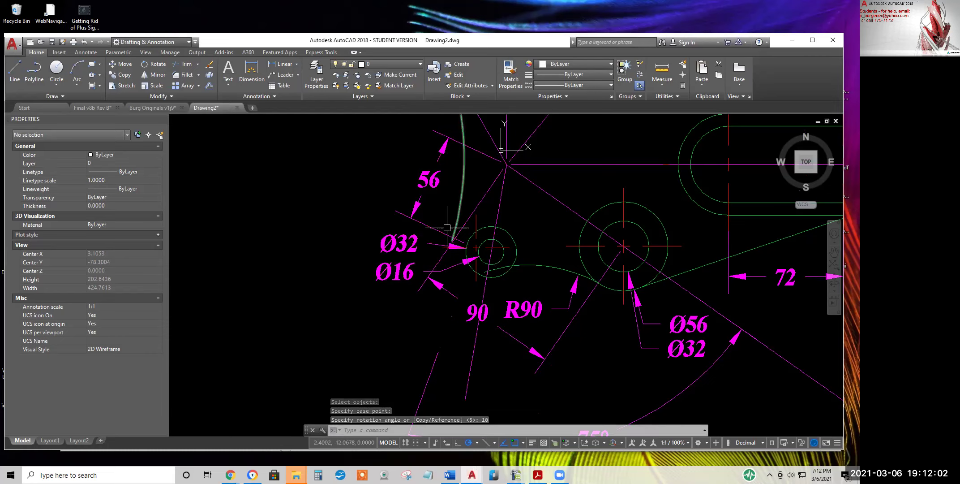
- Snap the 75° angular dimension's extension line onto the rotated spoke so it reads 65°
scroll(495, 256, "up", 2)
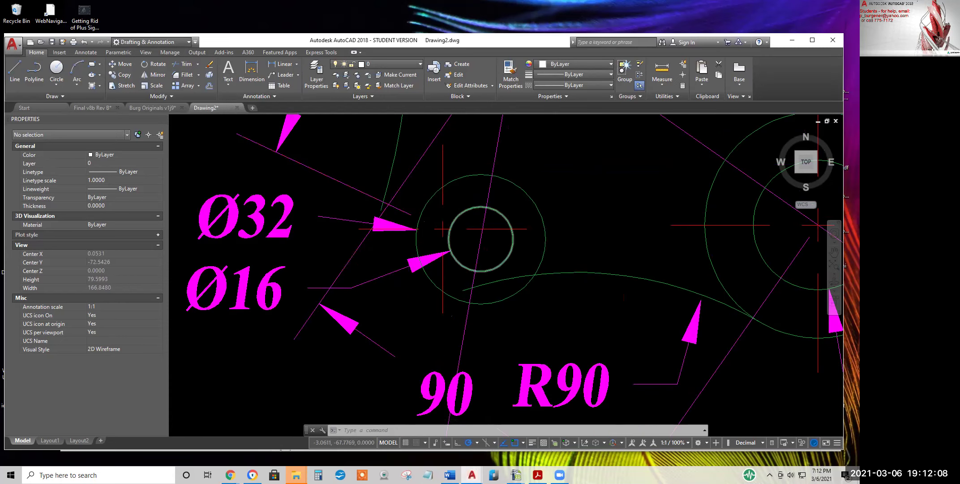
scroll(506, 264, "down", 4)
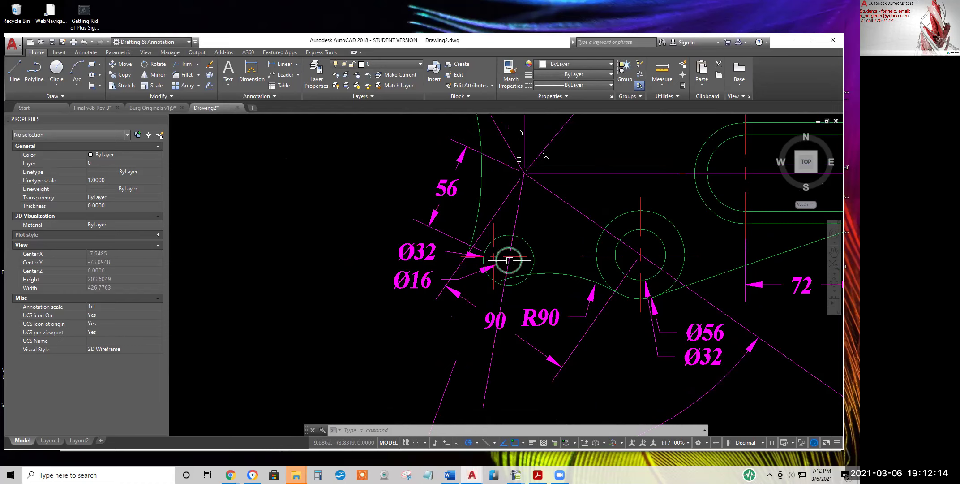
middle_click_drag(455, 309, 422, 169)
left_click(413, 270)
left_click(426, 234)
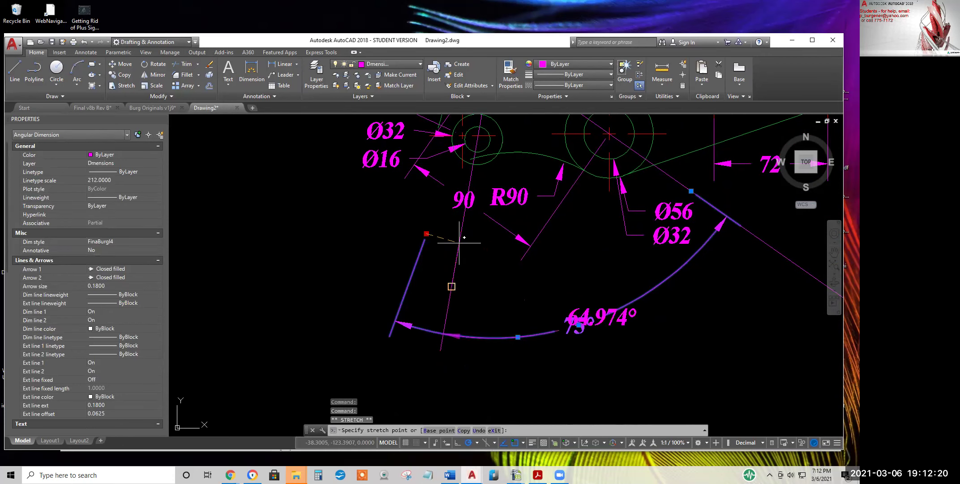
type("ne")
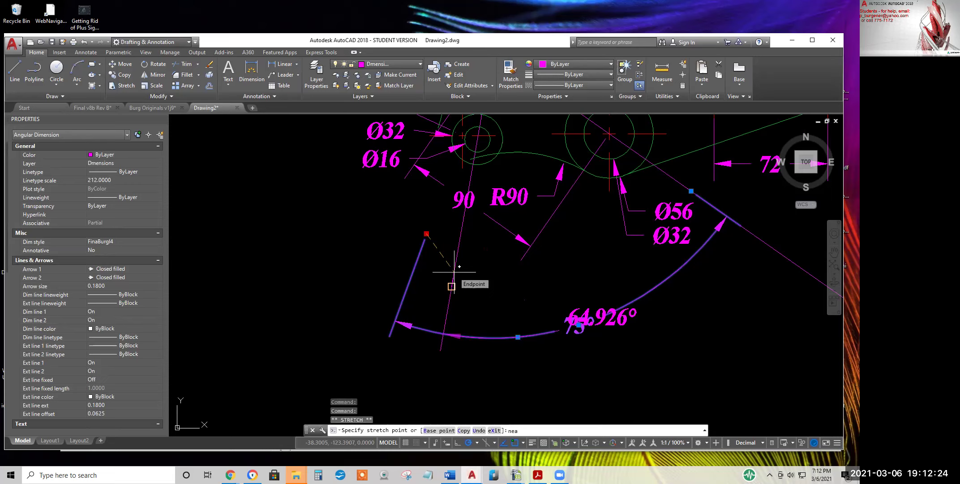
type("a")
key("Return")
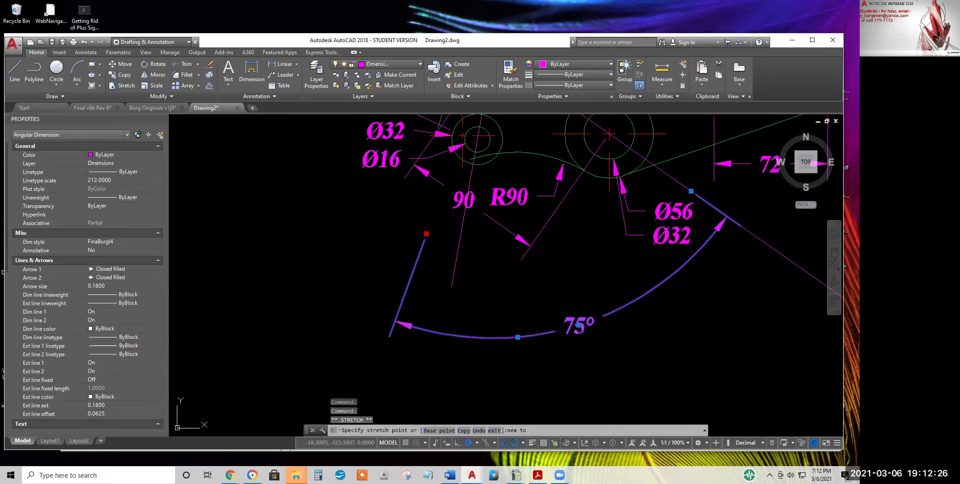
right_click(455, 257)
left_click(475, 283)
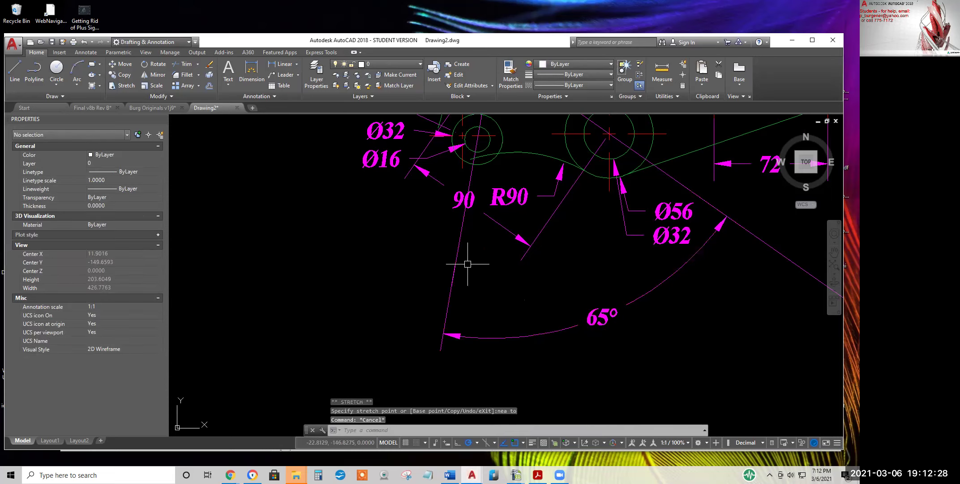
- Move the 90 dimension's text to a clearer spot away from R90
mouse_move(454, 261)
middle_mouse_down()
mouse_move(493, 266)
mouse_move(508, 336)
middle_mouse_up()
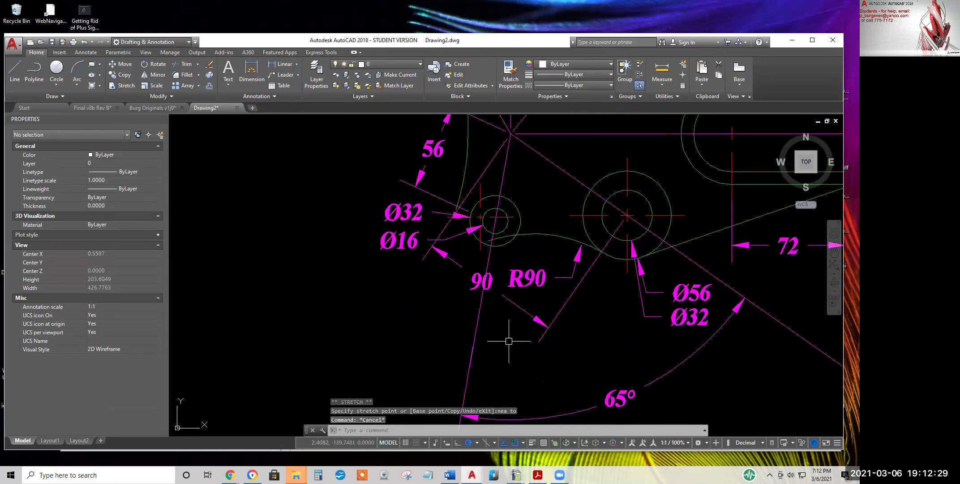
left_click(486, 281)
left_click(481, 281)
left_click(509, 304)
- Move the two red centerlines from the old centre onto the Ø32 circle's centre
key("Escape")
key("Escape")
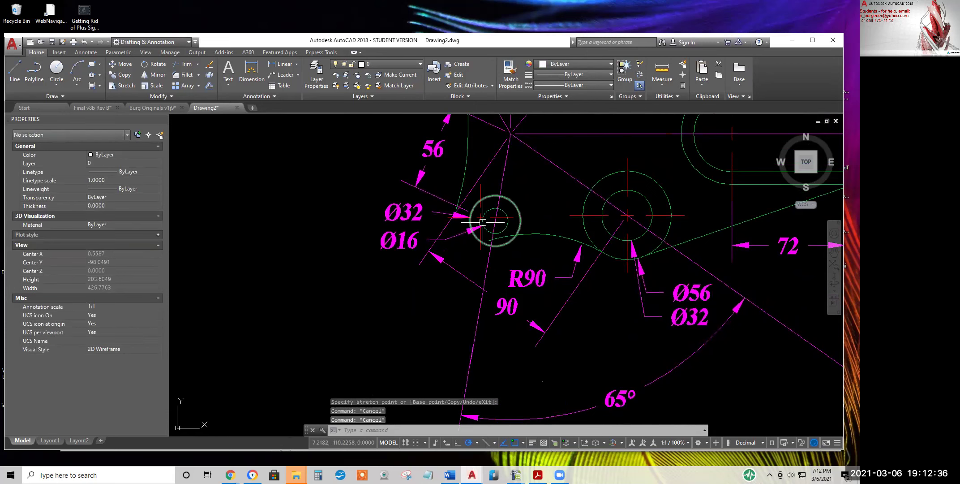
left_click(119, 64)
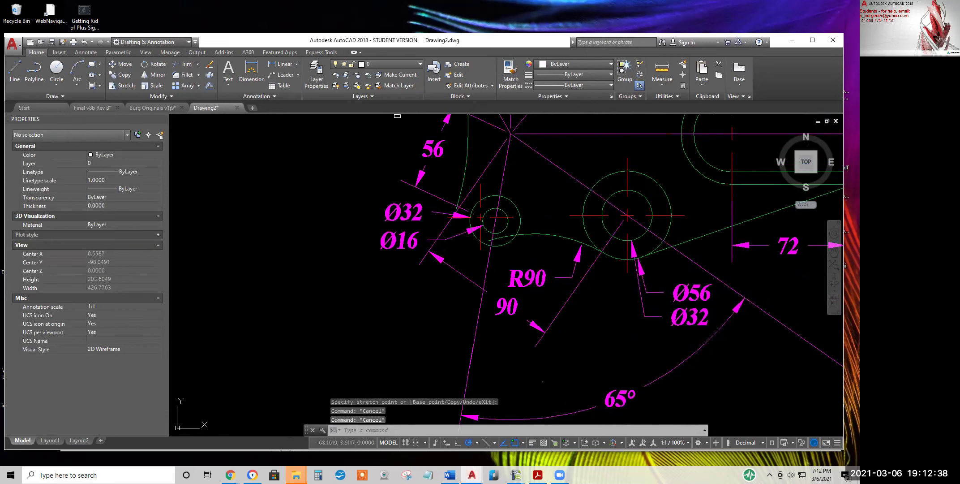
left_click(502, 218)
left_click(481, 193)
key("Return")
left_click(481, 217)
left_click(495, 220)
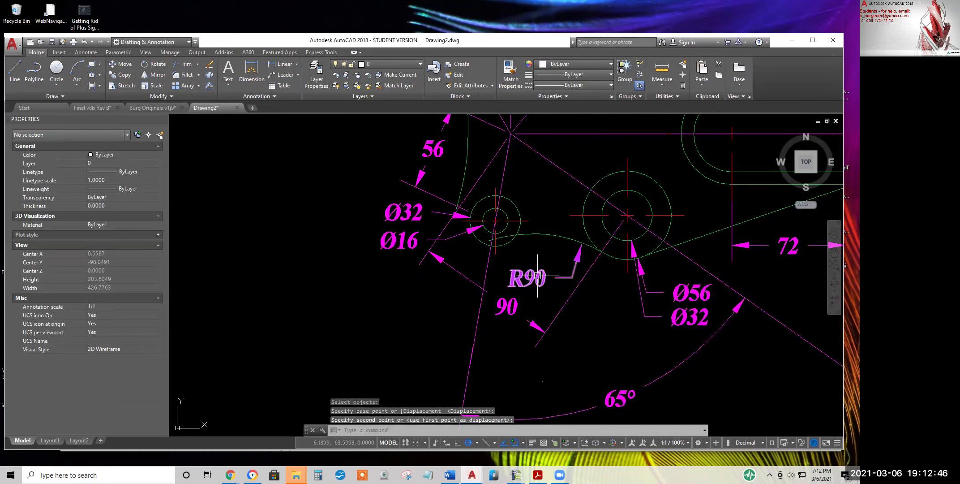
- Zoom and pan to bring the small circles, slot and 65° angle into closer view
scroll(527, 252, "down", 2)
scroll(501, 260, "down", 3)
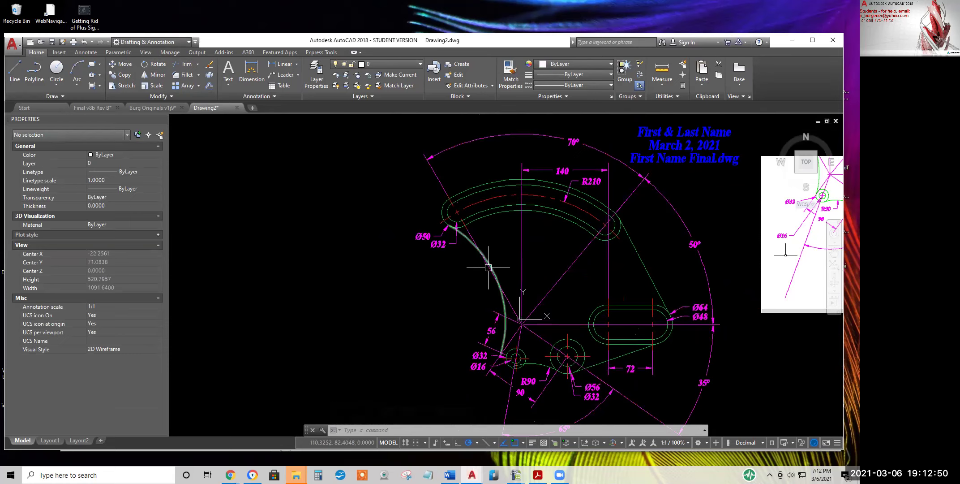
mouse_move(491, 257)
middle_mouse_down()
mouse_move(437, 188)
mouse_move(491, 273)
mouse_move(501, 310)
middle_mouse_up()
scroll(492, 273, "up", 2)
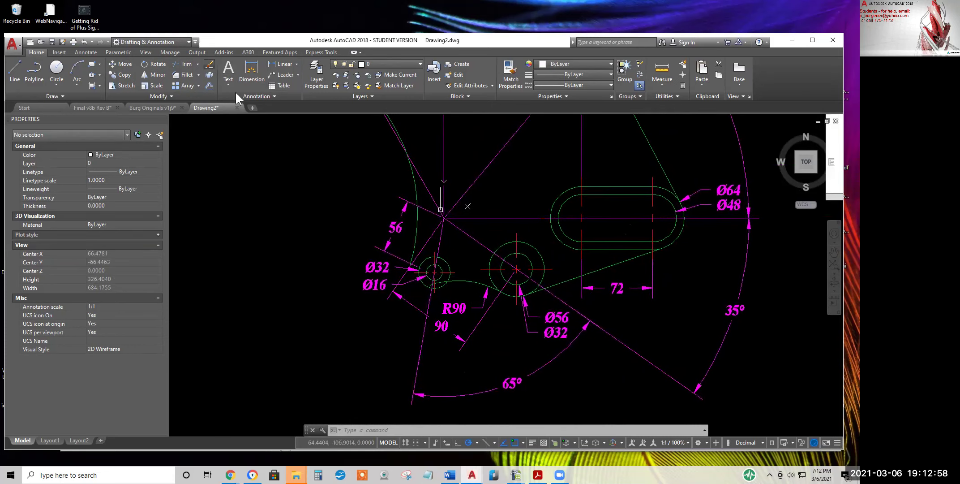
- Erase the small connecting arc and the large green arc
left_click(209, 63)
left_click(470, 281)
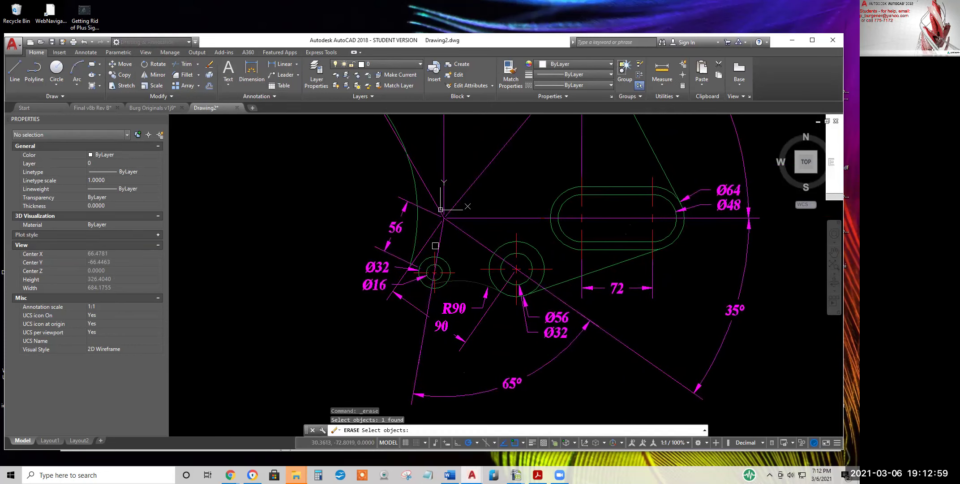
left_click(417, 227)
key("Return")
- Fillet the Ø32 and Ø56 circles with radius 90
left_click(187, 75)
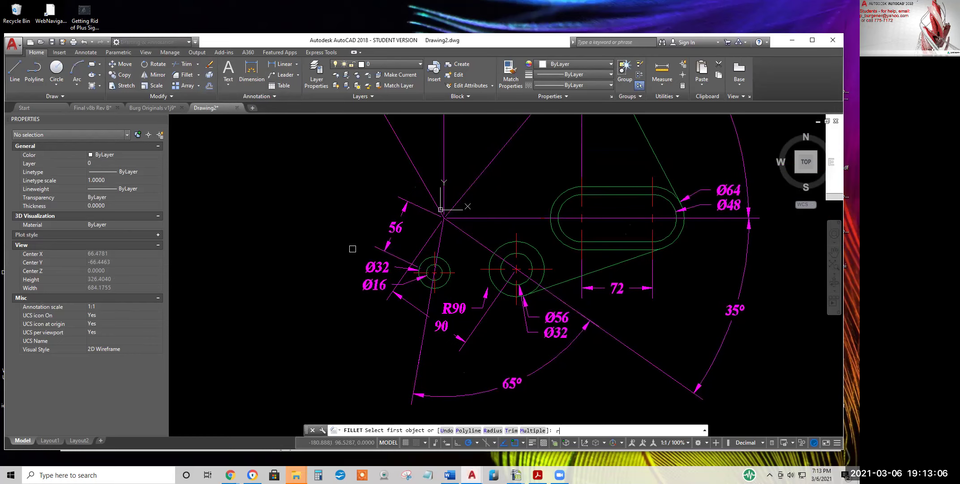
type("r")
key("Return")
type("90")
key("Return")
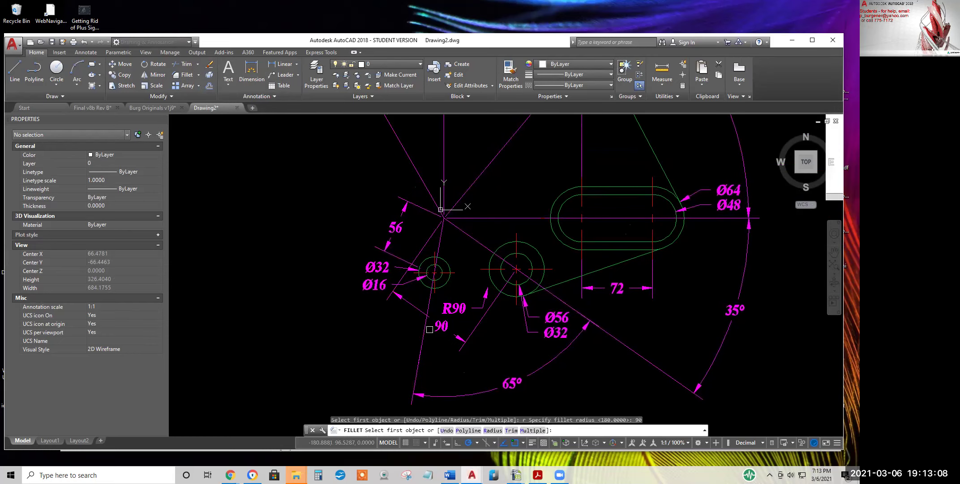
left_click(444, 285)
left_click(491, 281)
- Fillet the Ø32 circle to the Ø50 arc with radius 180
left_click(448, 272)
key("Return")
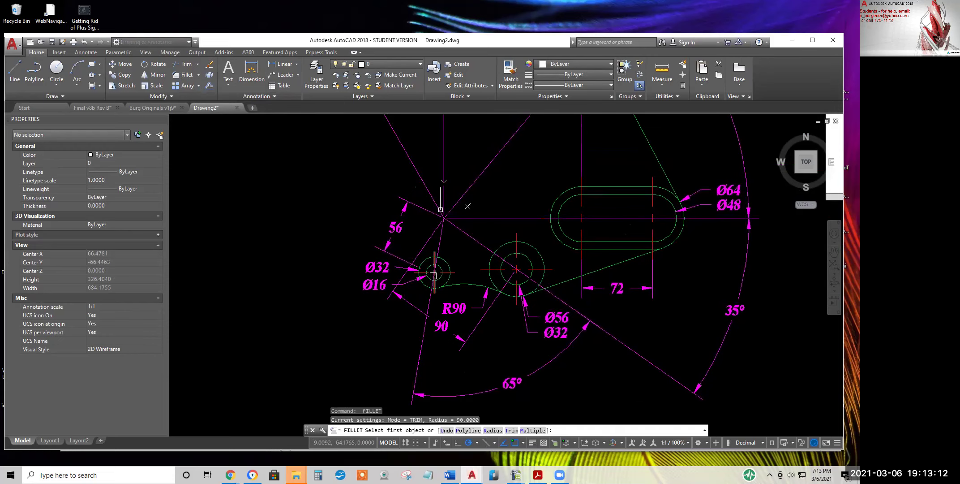
type("r")
key("Return")
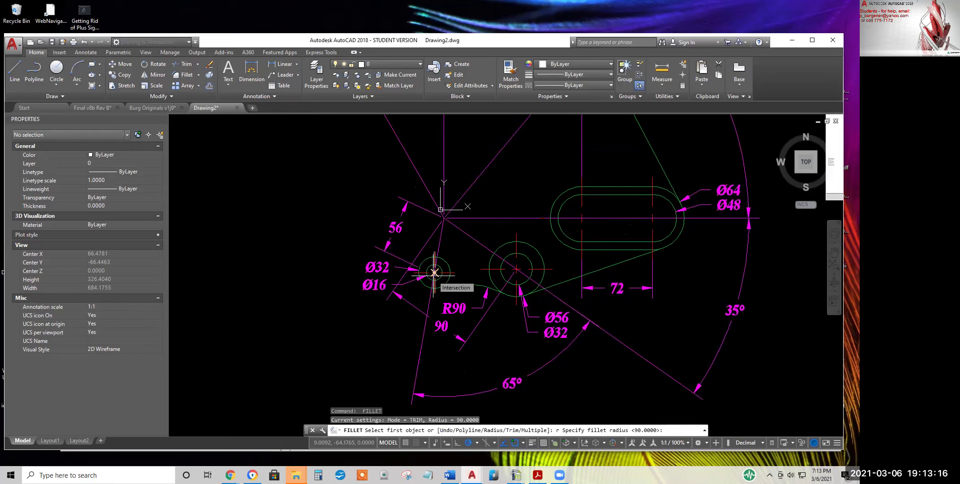
type("180")
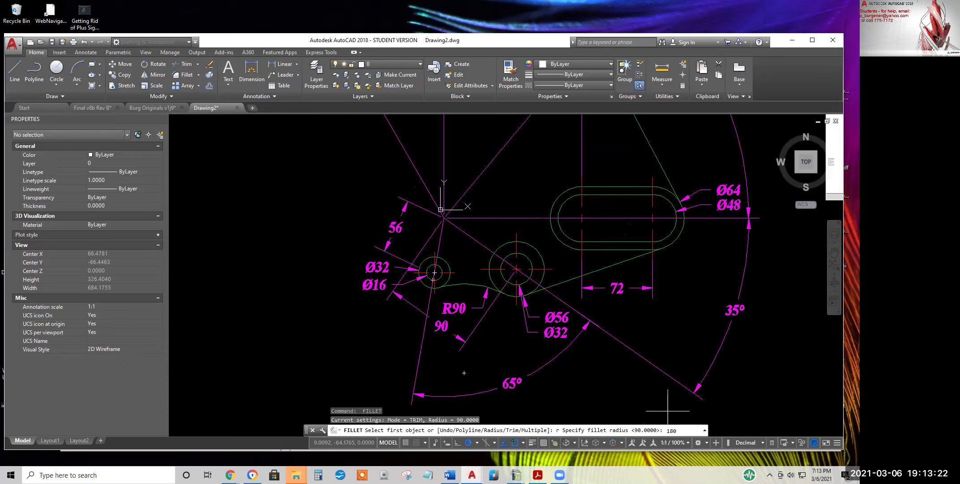
key("Return")
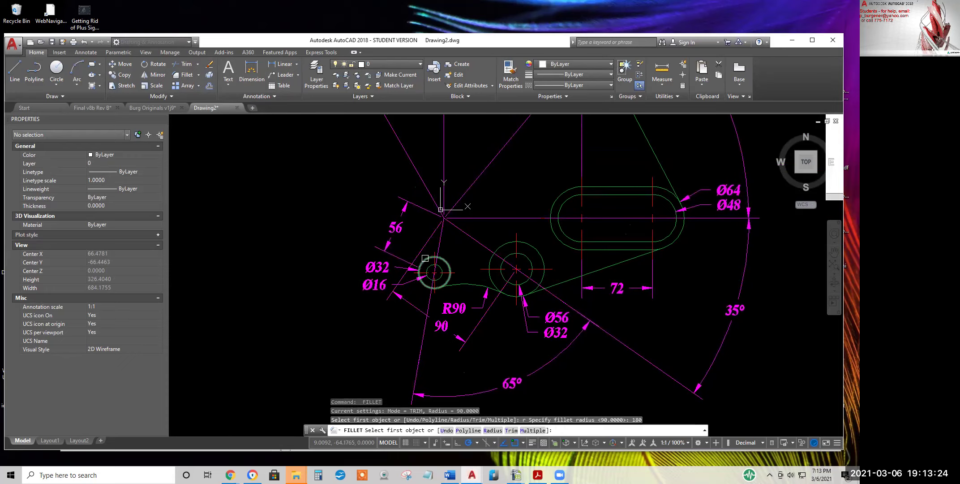
left_click(425, 255)
scroll(393, 204, "down", 2)
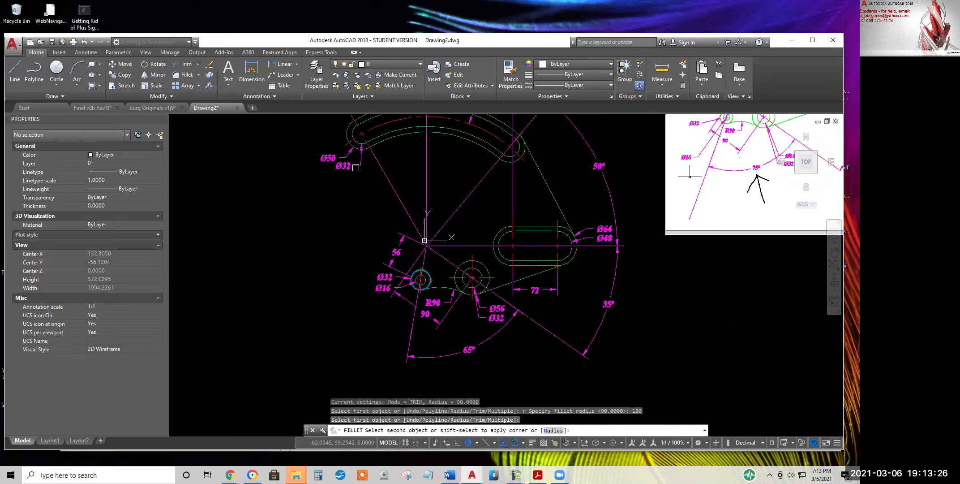
left_click(355, 149)
scroll(375, 156, "up", 4)
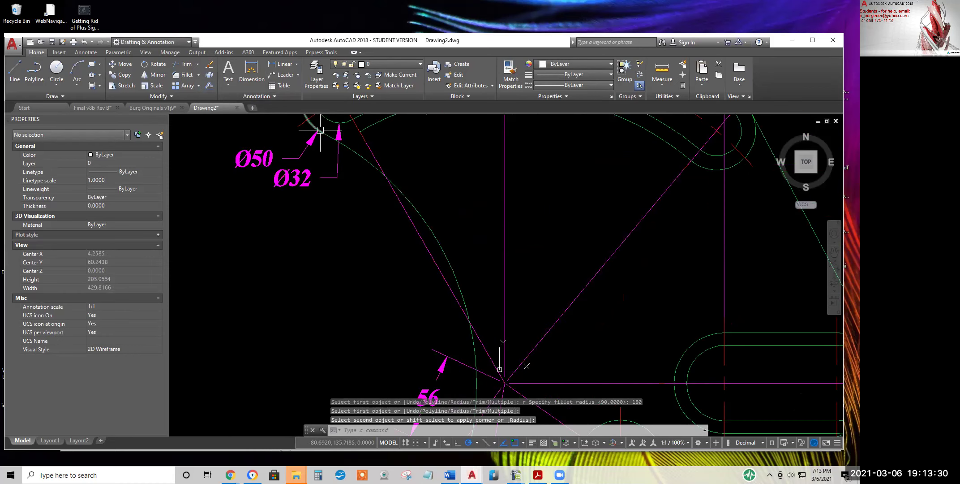
scroll(456, 221, "down", 3)
scroll(461, 229, "up", 2)
key("Escape")
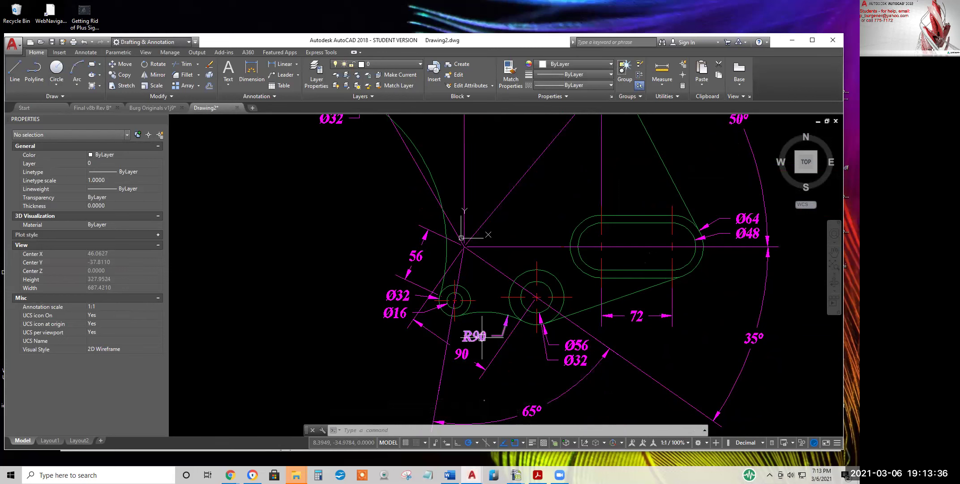
- Stretch the 56 dimension's end to the small circle's centre and move its text closer
scroll(443, 302, "up", 4)
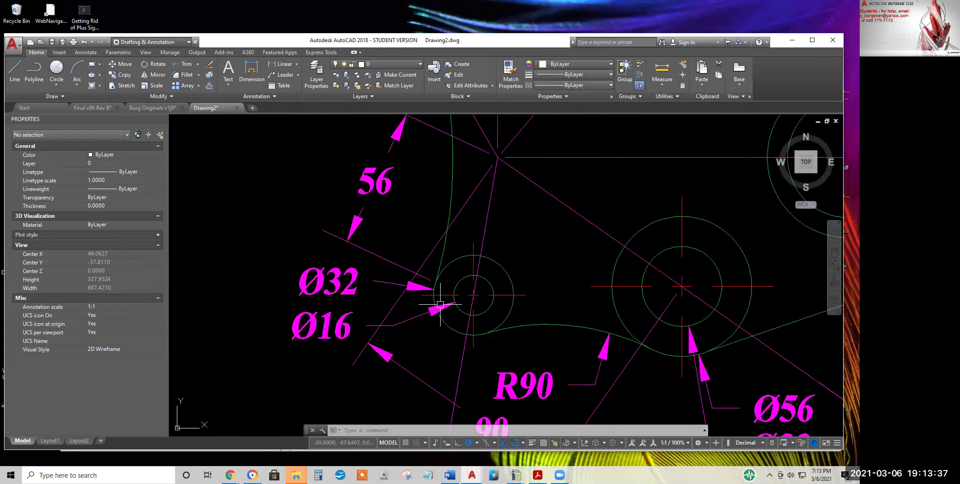
left_click(398, 263)
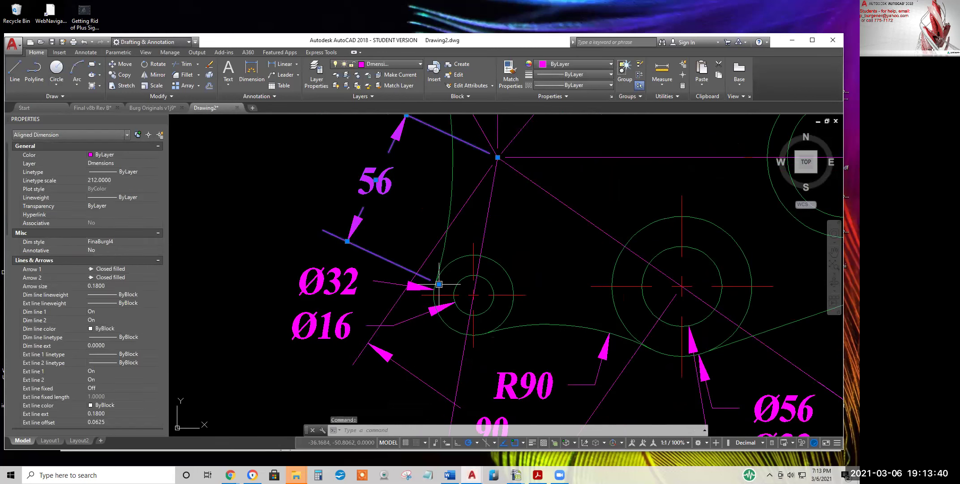
left_click(439, 284)
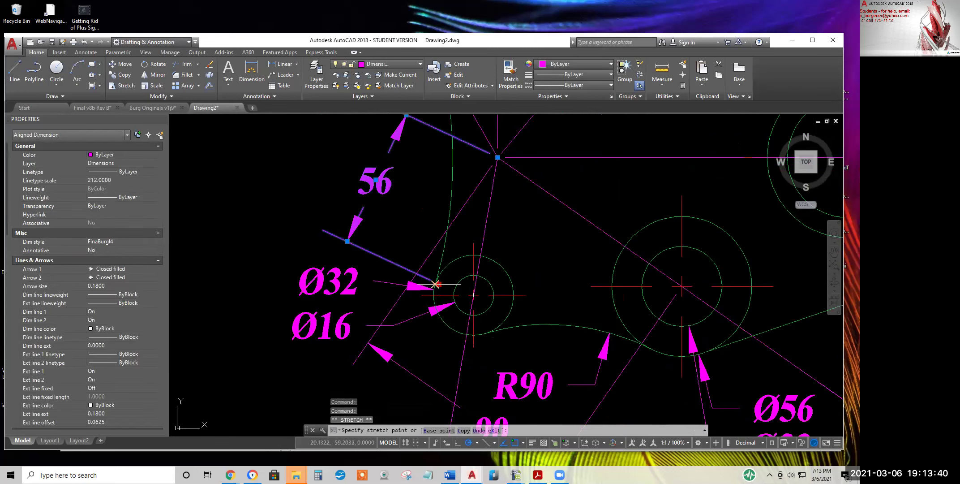
left_click(473, 295)
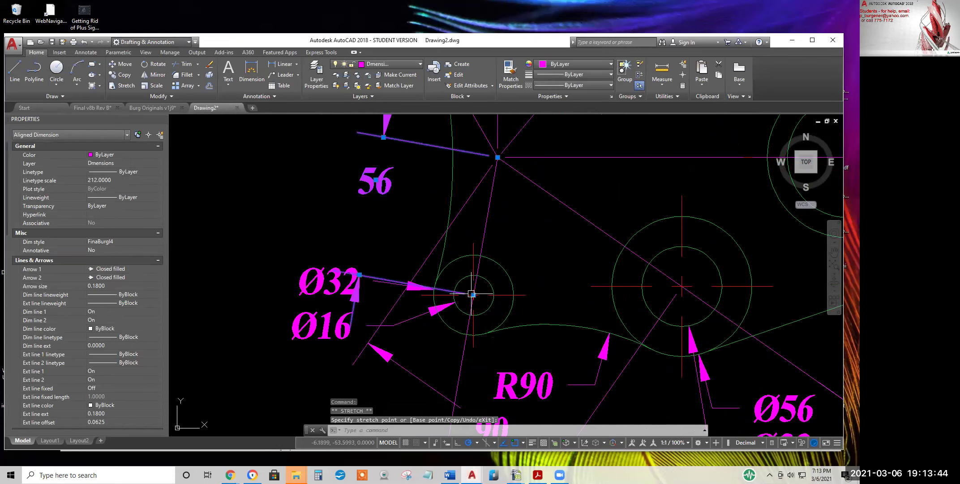
left_click(376, 181)
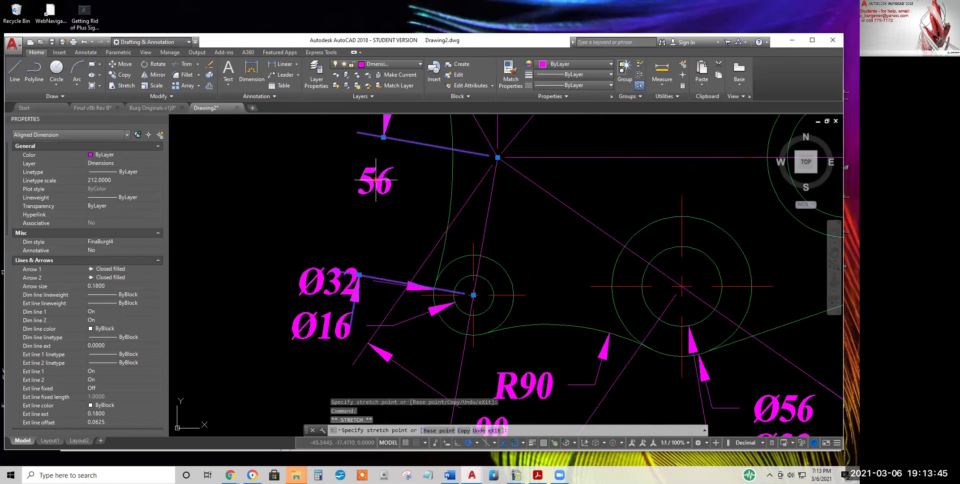
left_click(399, 206)
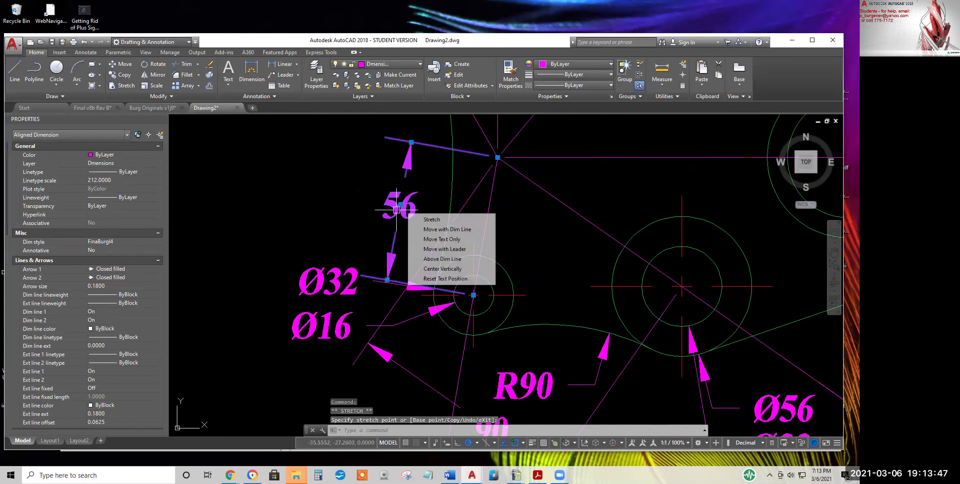
- Stack the Ø16 and Ø32 labels just left of the rotated small hole
left_click(341, 323)
left_click(321, 325)
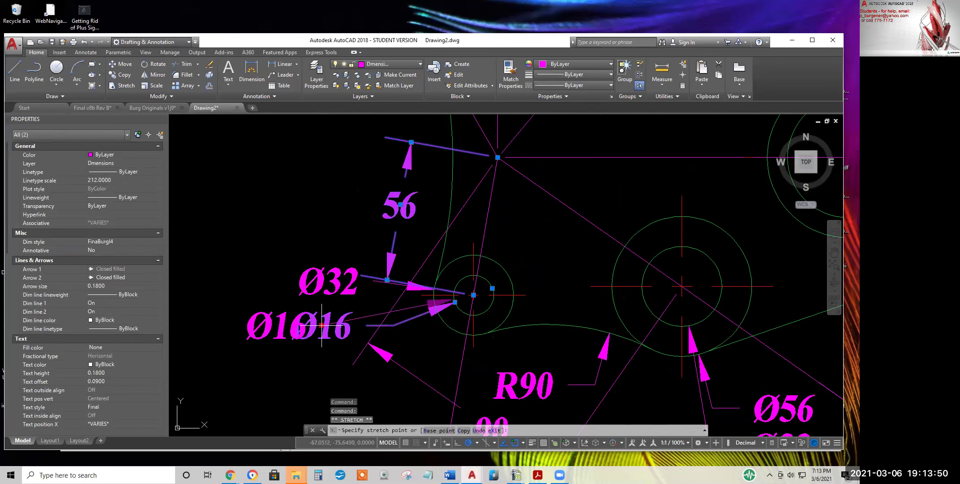
left_click(340, 347)
left_click(366, 286)
left_click(373, 280)
left_click(366, 298)
middle_click_drag(561, 348, 568, 278)
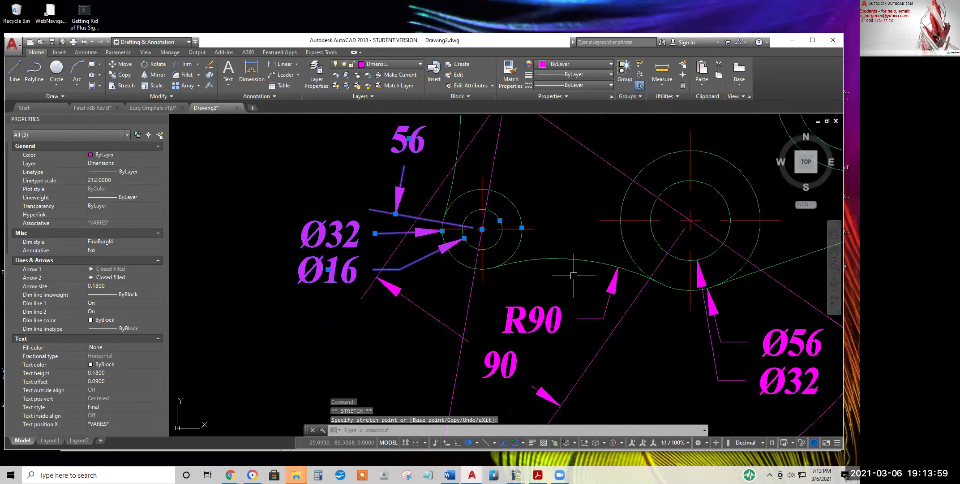
scroll(575, 277, "down", 2)
key("Escape")
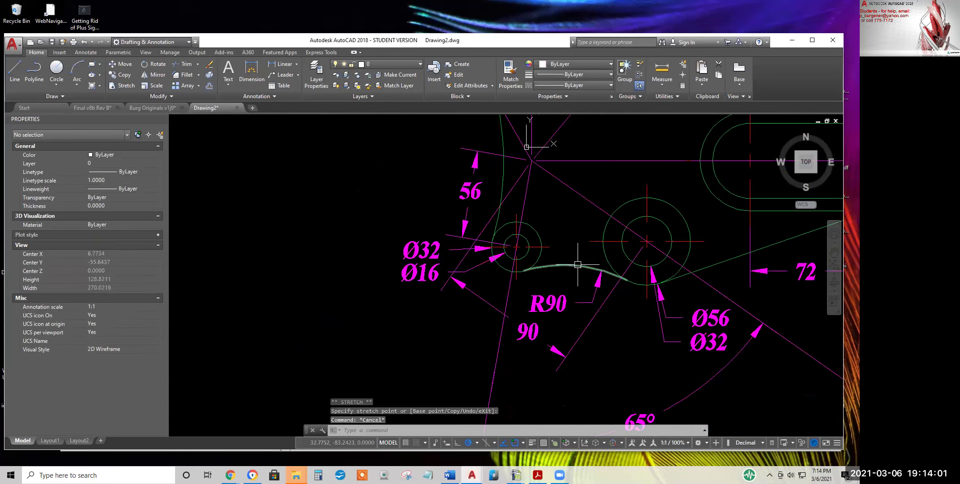
middle_click_drag(581, 279, 633, 380)
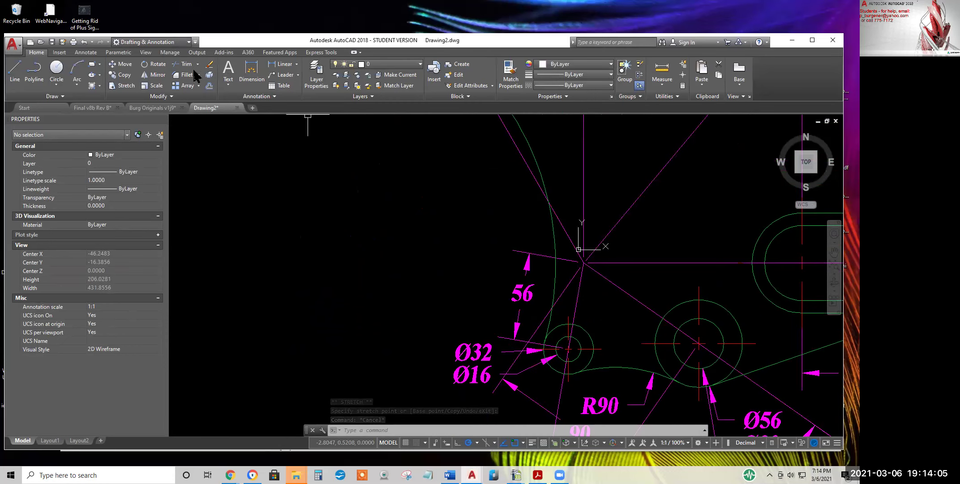
left_click(176, 73)
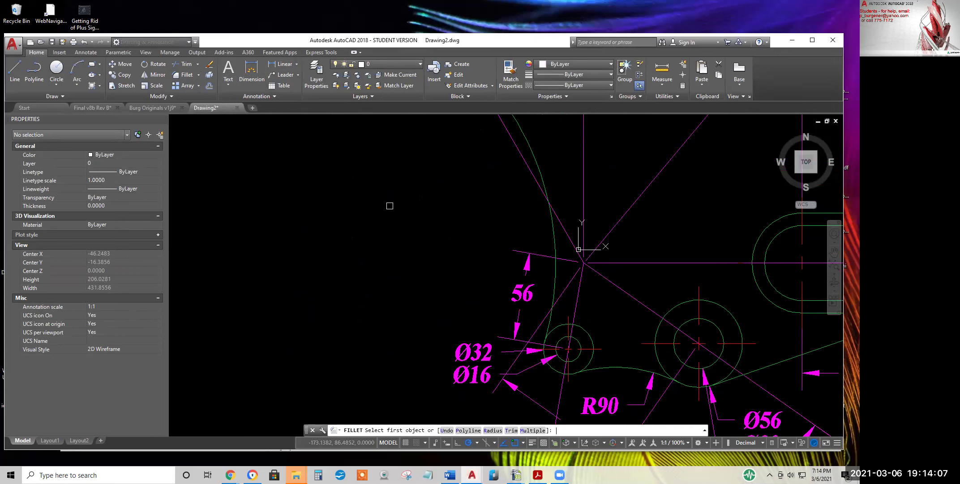
type("r")
key("Return")
type("180")
key("Return")
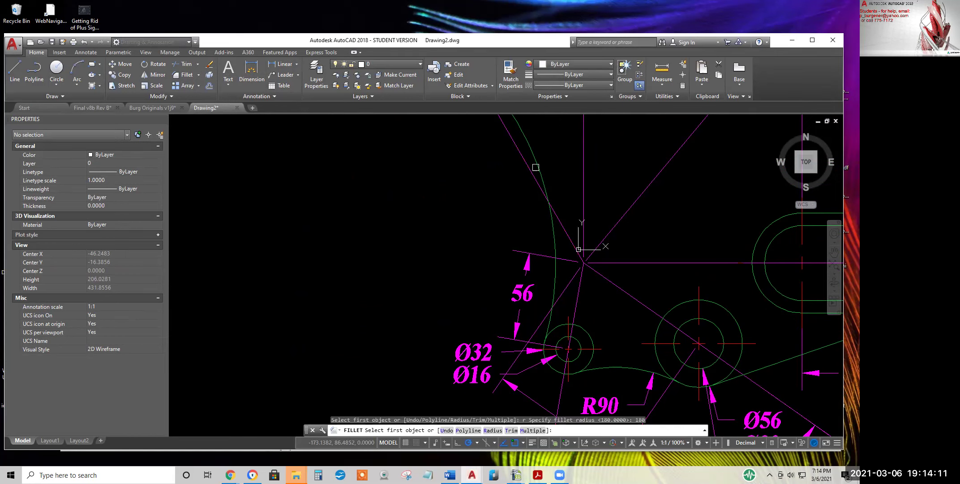
left_click(535, 167)
left_click(533, 175)
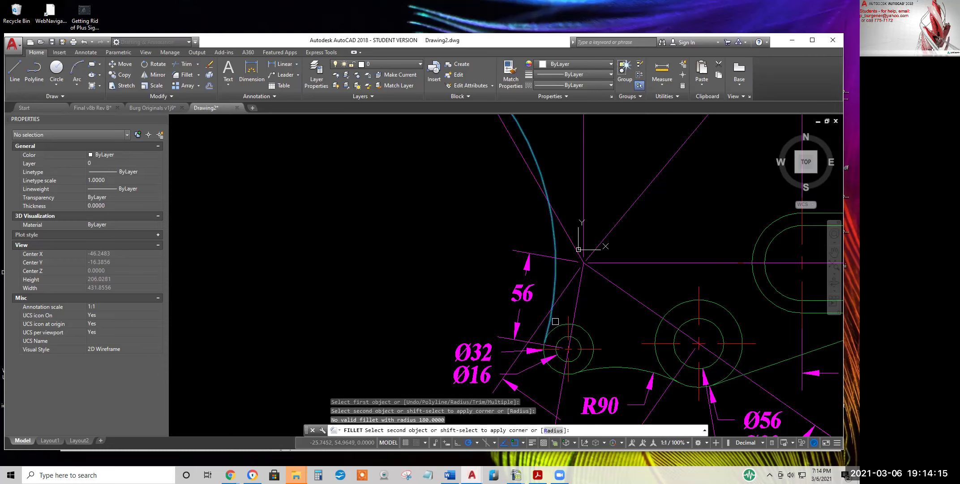
key("Escape")
key("Escape")
key("Escape")
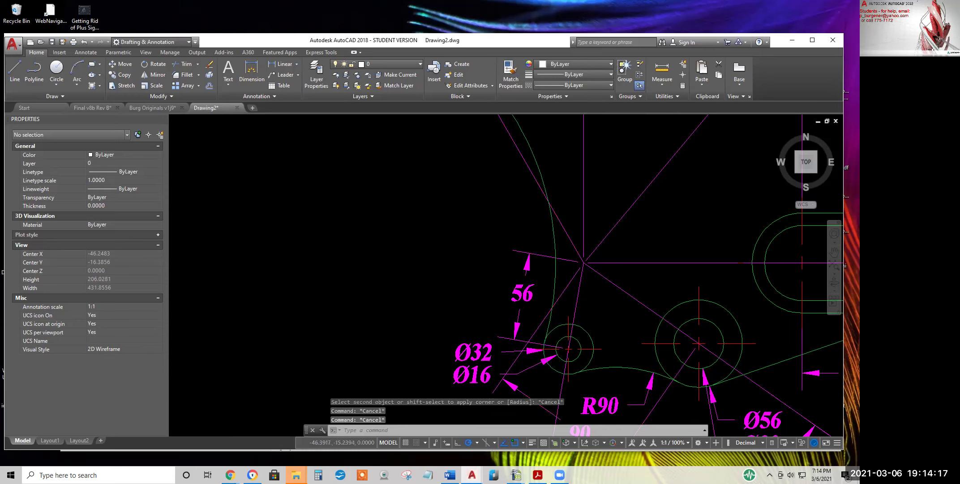
scroll(440, 188, "down", 4)
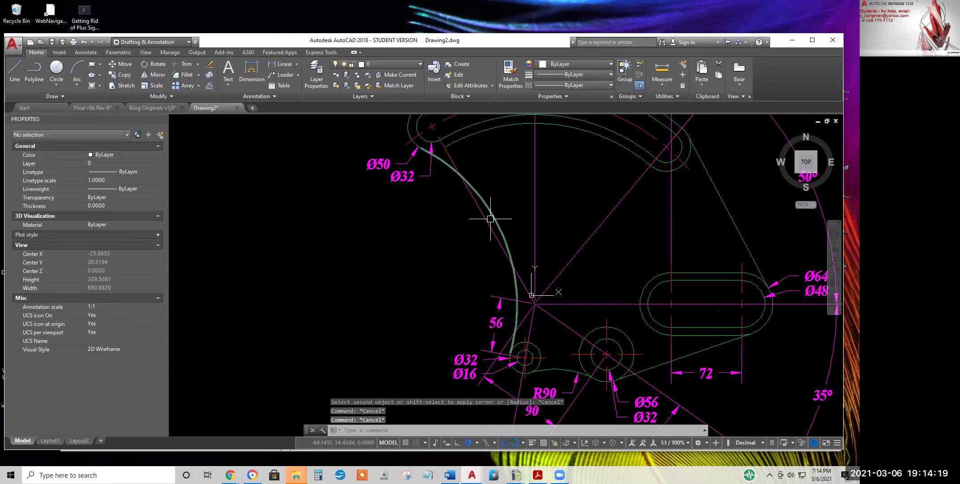
- Add an R180 radius dimension to the large green arc
left_click(297, 64)
left_click(291, 148)
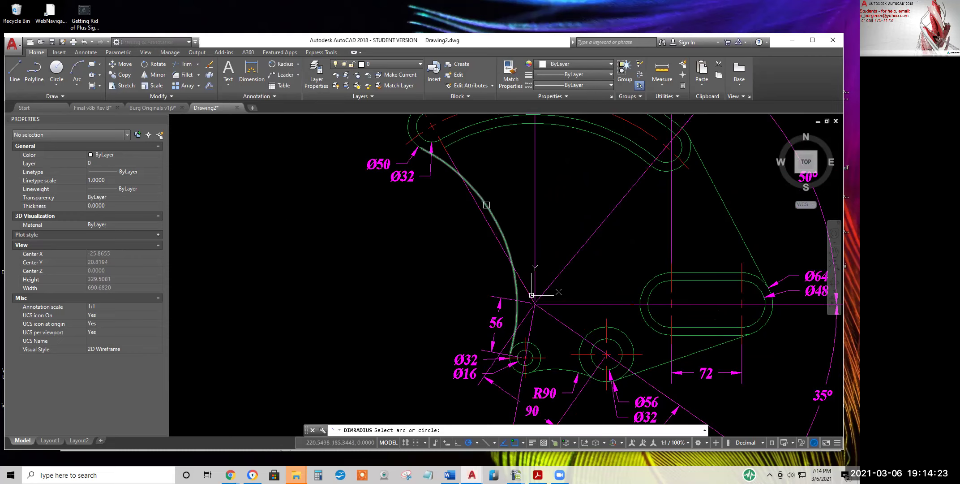
left_click(487, 204)
left_click(468, 234)
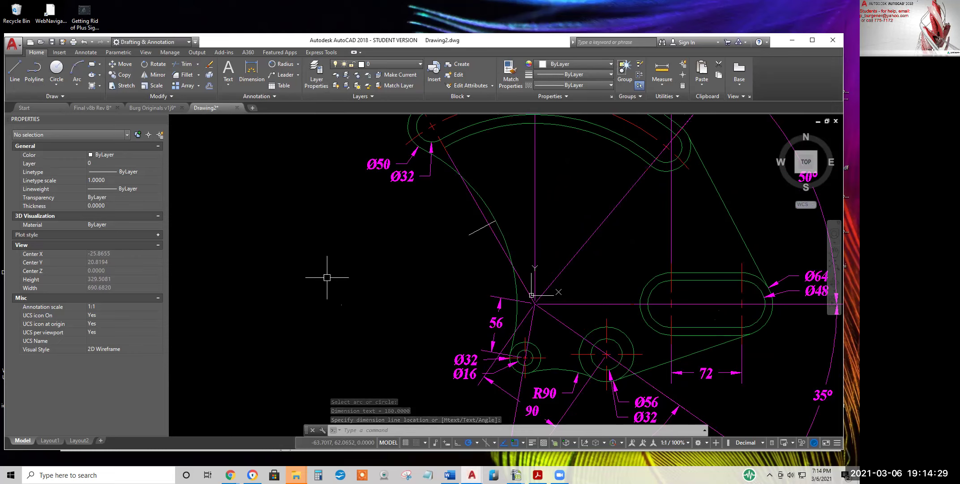
- Try matching R180 to the 56 dimension's properties and moving its text, cancelling both
left_click(512, 78)
left_click(496, 316)
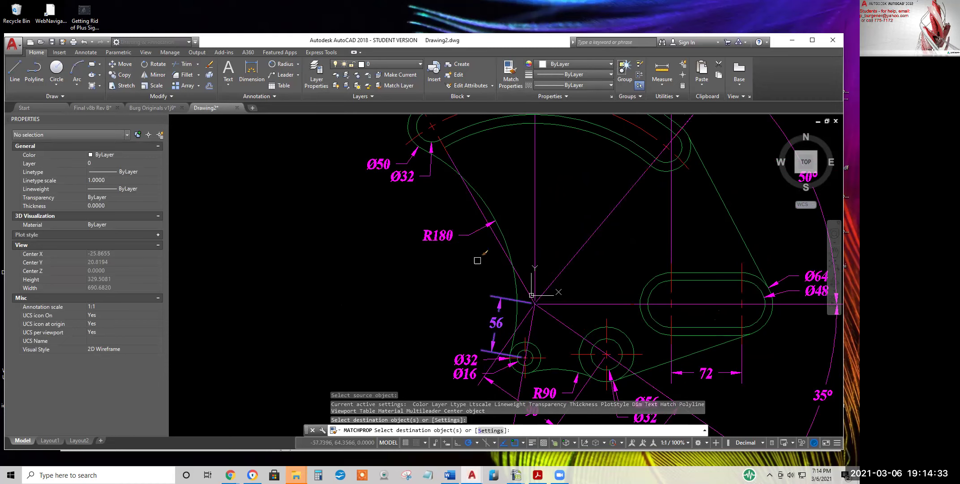
key("Escape")
scroll(441, 245, "up", 3)
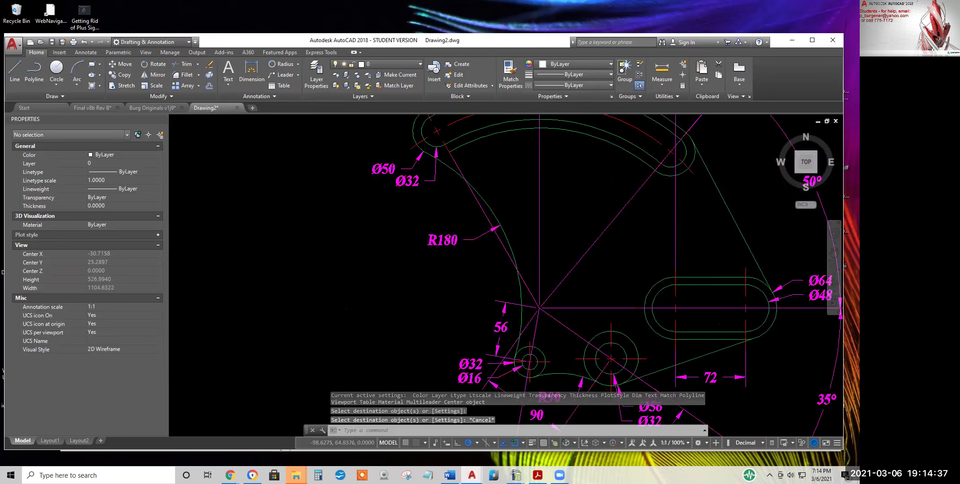
left_click(441, 236)
left_click(437, 235)
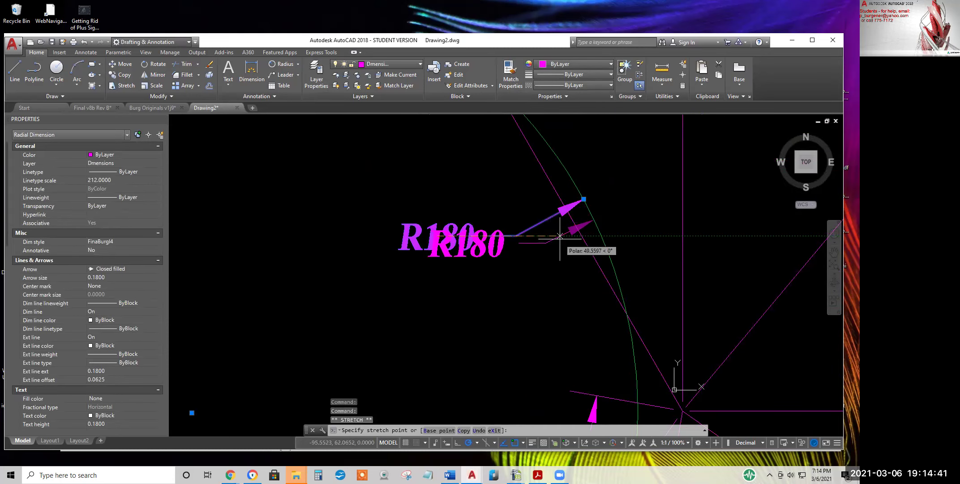
key("Escape")
key("Escape")
scroll(560, 236, "down", 4)
scroll(443, 234, "up", 2)
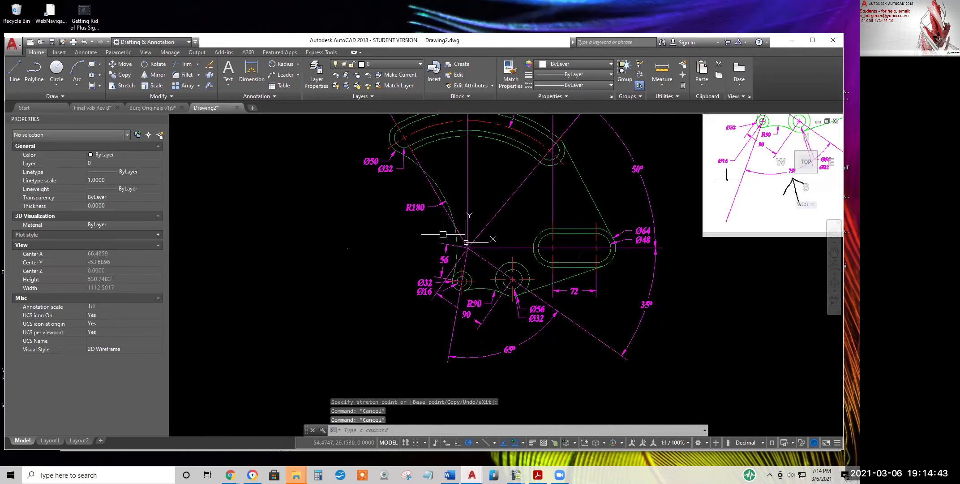
scroll(515, 322, "up", 4)
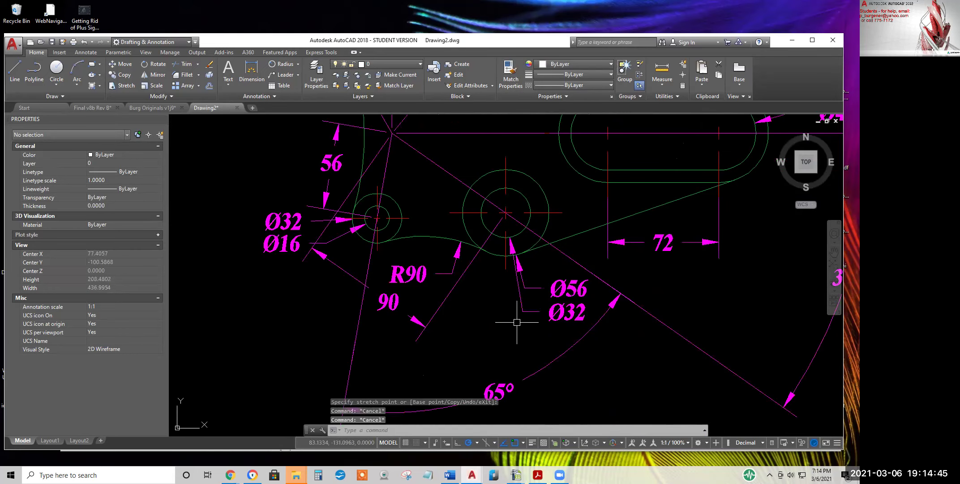
left_click(437, 151)
left_click(441, 156)
scroll(444, 202, "up", 4)
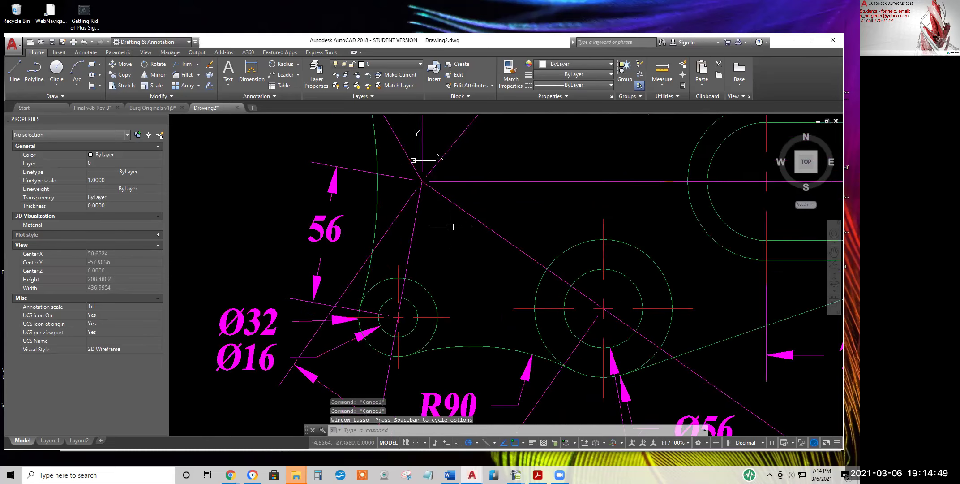
left_click(447, 204)
left_click(386, 133)
scroll(412, 164, "up", 3)
mouse_move(434, 192)
middle_mouse_down()
mouse_move(430, 212)
mouse_move(472, 230)
middle_mouse_up()
scroll(473, 225, "down", 3)
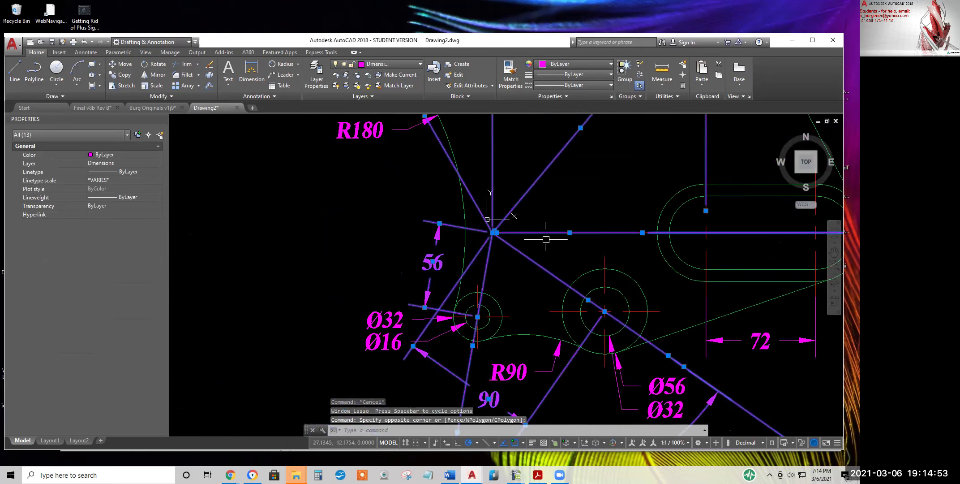
scroll(510, 222, "up", 10)
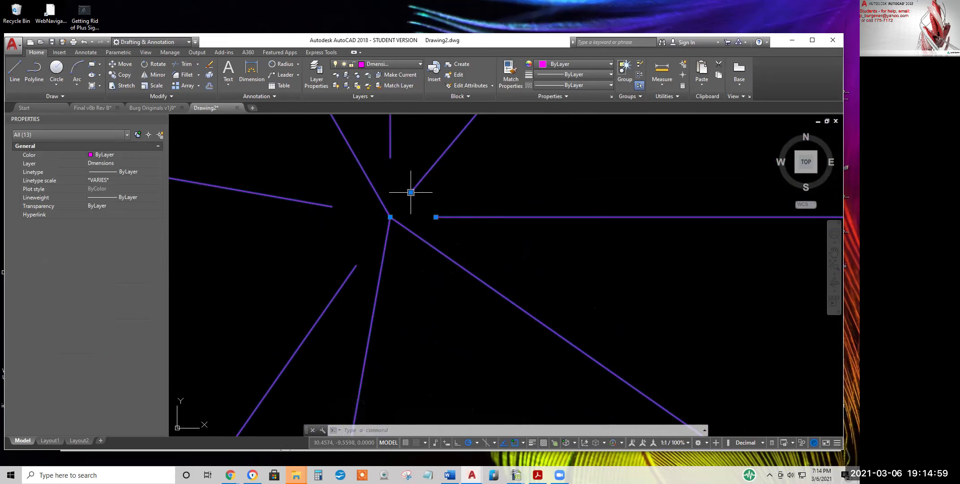
left_click(390, 216)
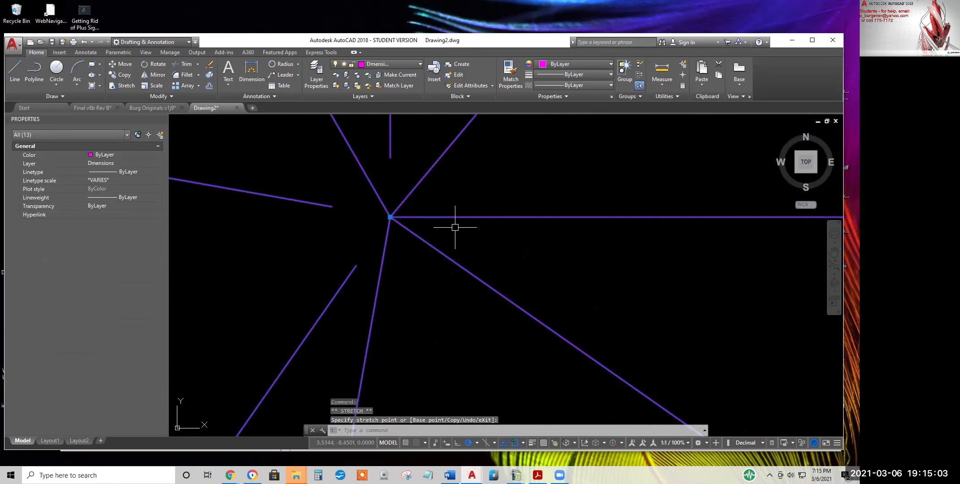
scroll(512, 239, "down", 4)
key("Escape")
scroll(512, 240, "down", 5)
scroll(559, 233, "down", 2)
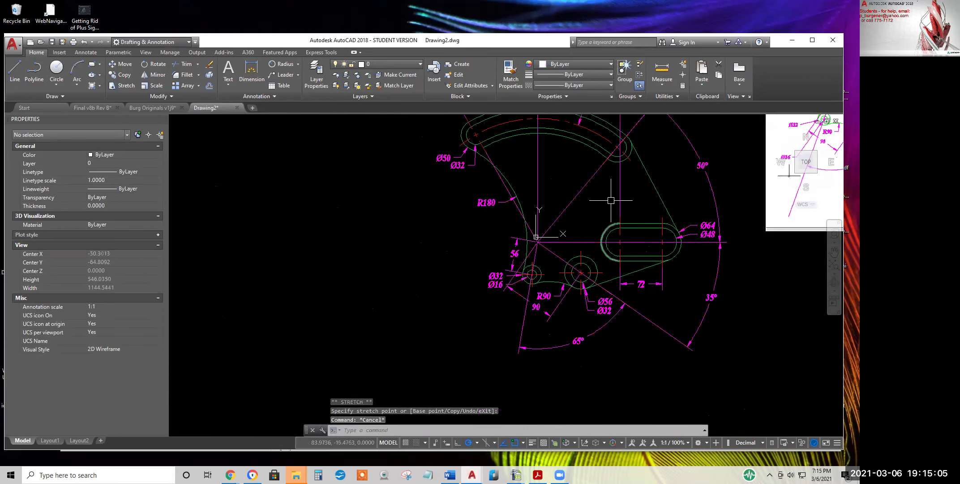
scroll(538, 240, "up", 2)
mouse_move(538, 240)
middle_mouse_down()
mouse_move(470, 269)
mouse_move(509, 187)
middle_mouse_up()
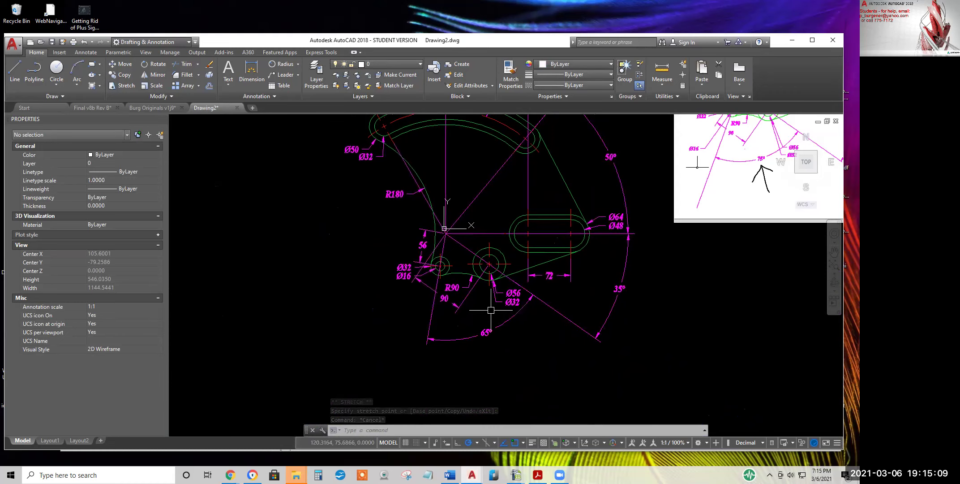
scroll(448, 282, "up", 5)
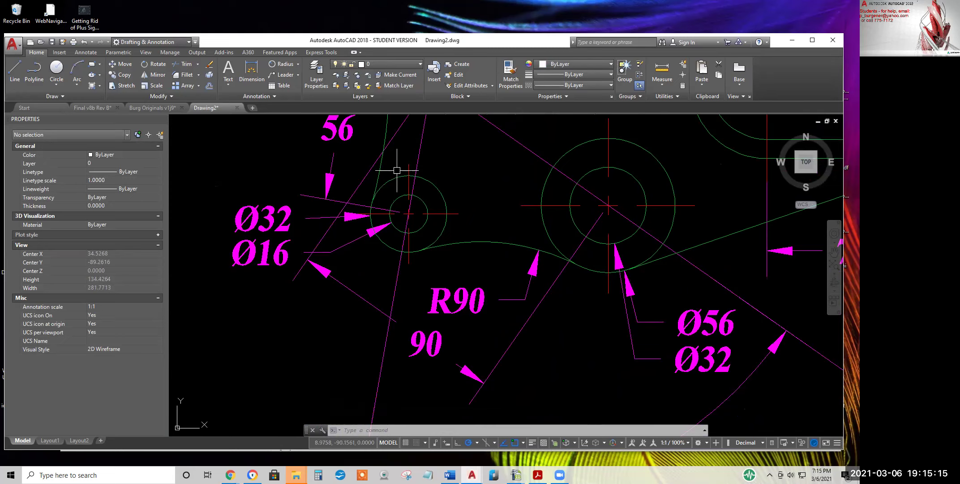
scroll(476, 266, "down", 3)
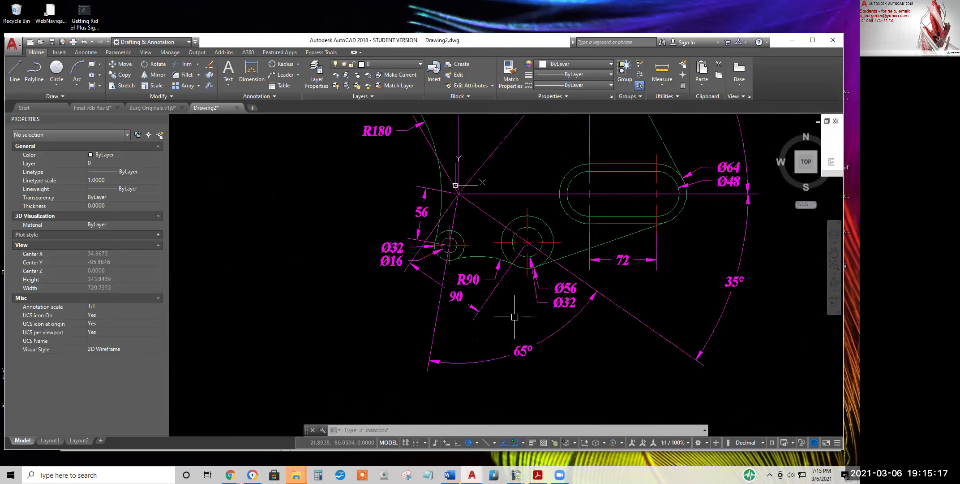
middle_click_drag(513, 314, 431, 330)
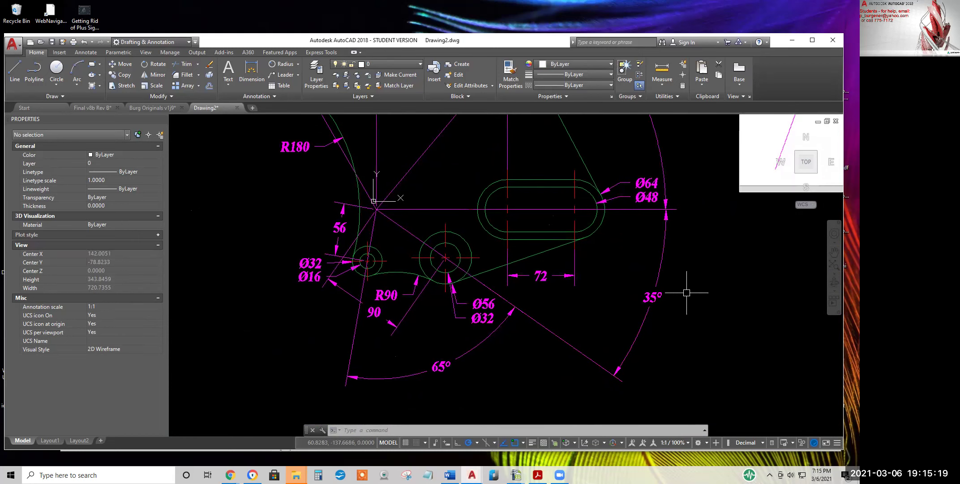